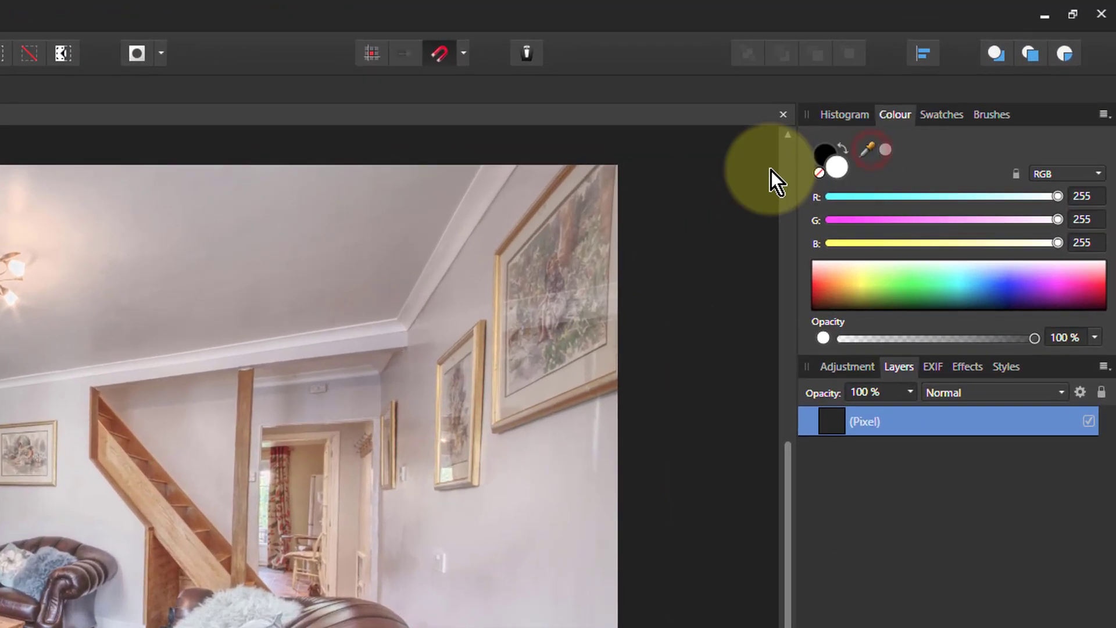
Step: Check the ceiling's grey colour reading, then set the Selection Brush to 277.6 px
{"action": "left_click_drag", "start_coordinate": [771, 170], "coordinate": [243, 243]}
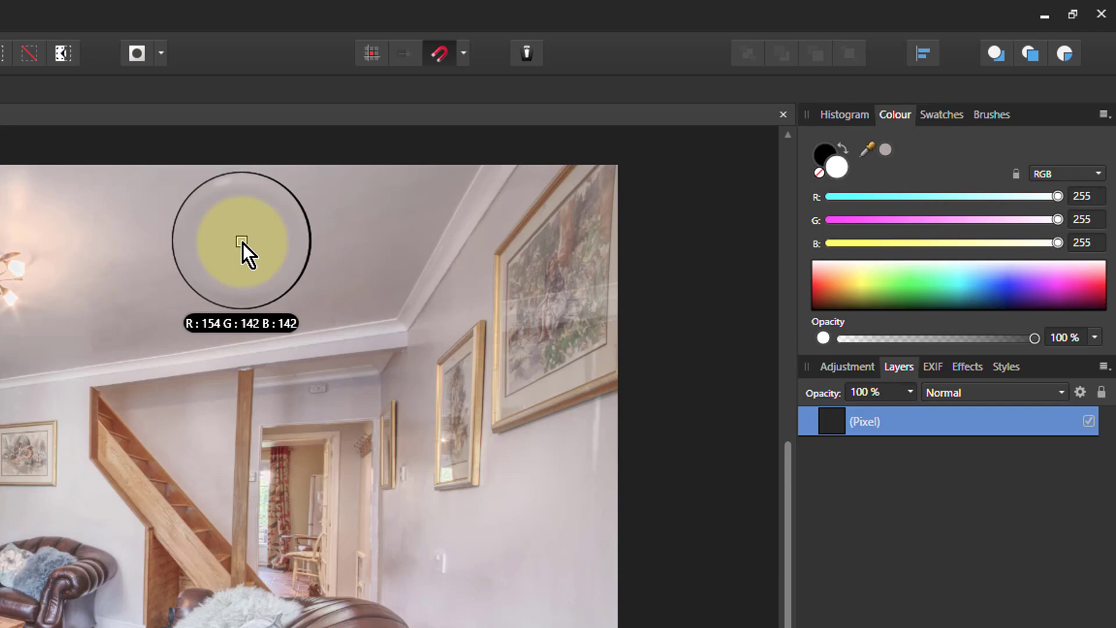
{"action": "left_click_drag", "start_coordinate": [243, 243], "coordinate": [248, 243]}
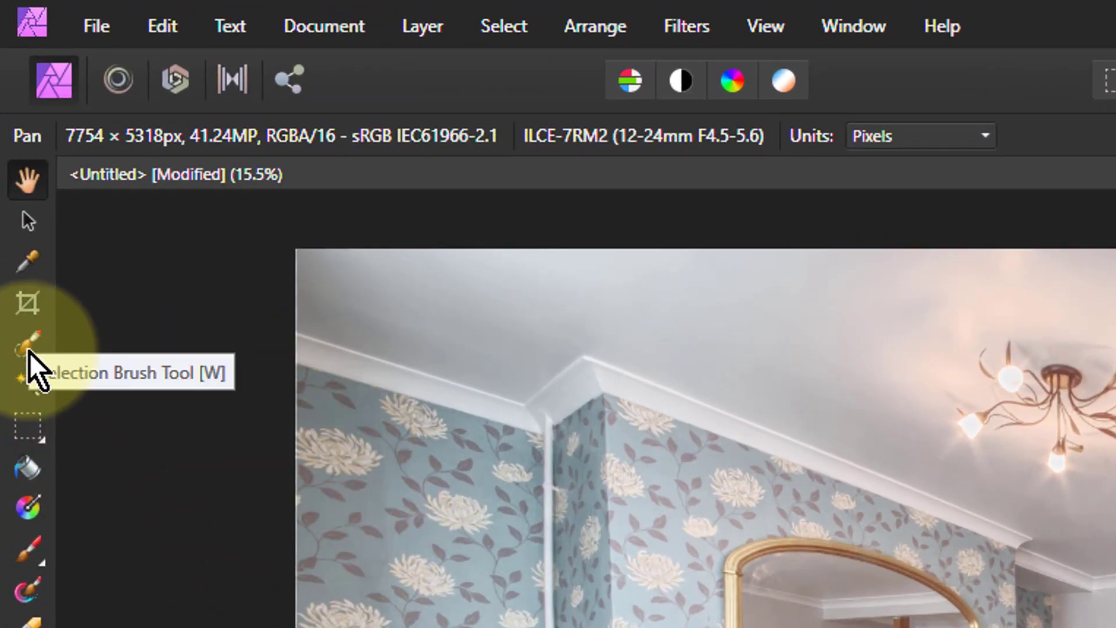
{"action": "left_click", "coordinate": [30, 348]}
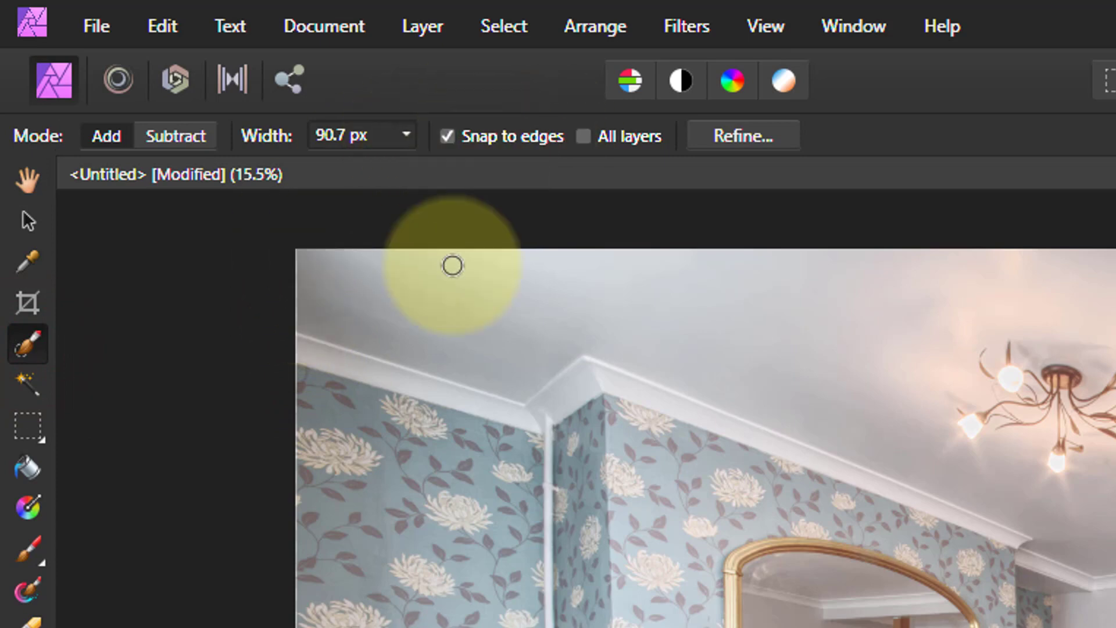
{"action": "key", "text": "bracketright"}
{"action": "key", "text": "bracketright"}
{"action": "key", "text": "bracketright"}
{"action": "key", "text": "bracketright"}
{"action": "key", "text": "bracketright"}
{"action": "key", "text": "bracketright"}
{"action": "key", "text": "bracketright"}
{"action": "key", "text": "bracketright"}
{"action": "key", "text": "bracketright"}
{"action": "key", "text": "bracketright"}
{"action": "key", "text": "bracketright"}
{"action": "key", "text": "bracketright"}
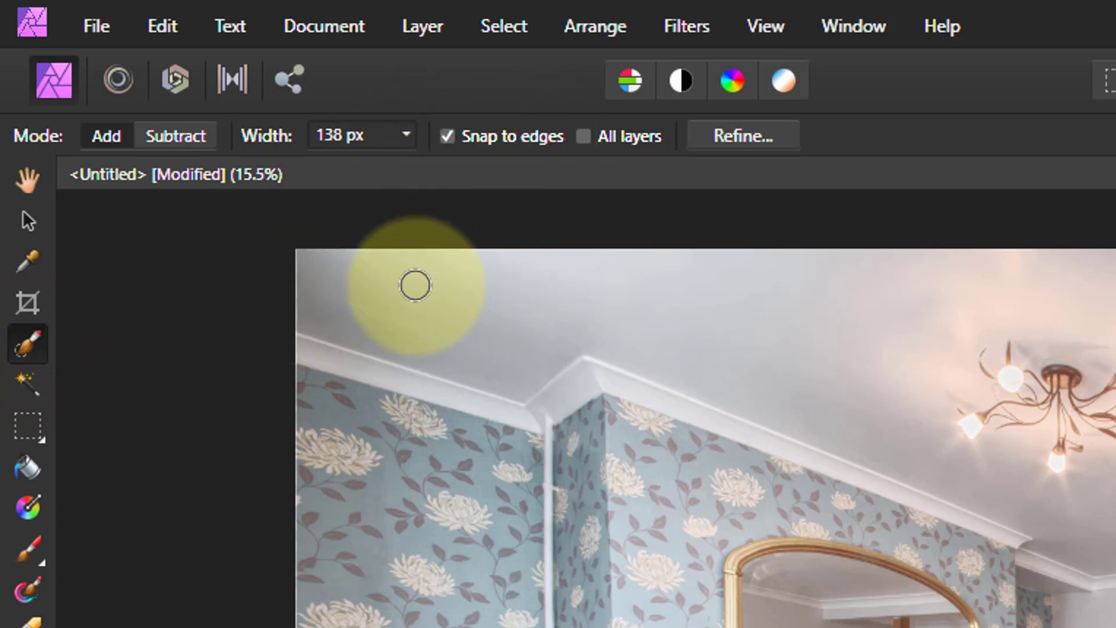
Step: Paint the ceiling, the right wall by the sofa and the back wall above the mantel into the selection
{"action": "mouse_move", "coordinate": [311, 314]}
{"action": "left_mouse_down"}
{"action": "mouse_move", "coordinate": [399, 327]}
{"action": "mouse_move", "coordinate": [492, 368]}
{"action": "left_mouse_up"}
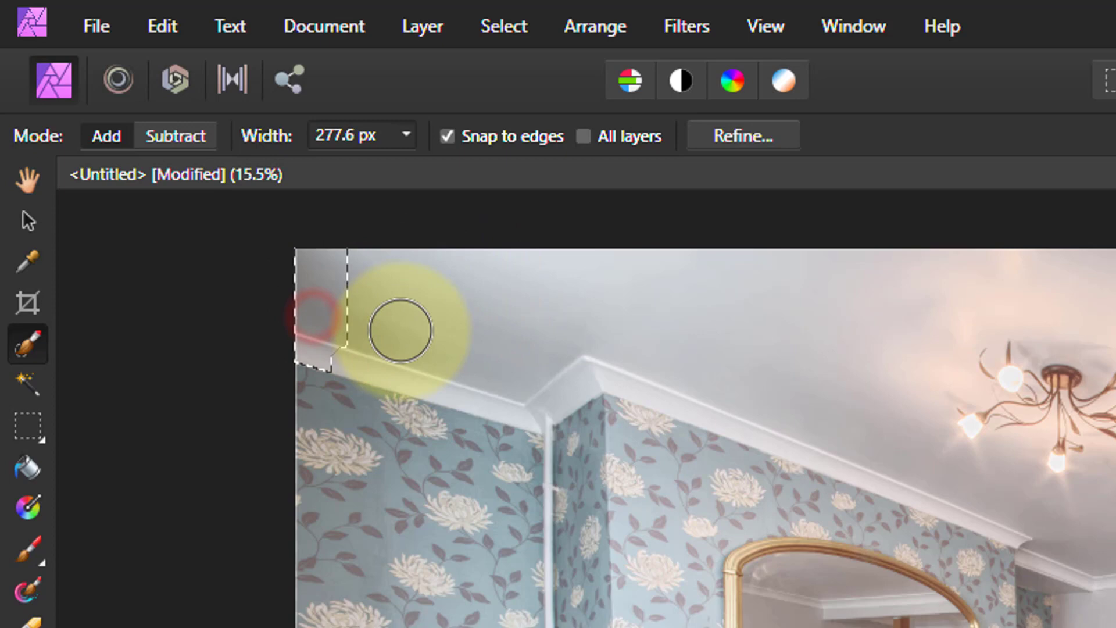
{"action": "left_click_drag", "start_coordinate": [227, 170], "coordinate": [271, 155]}
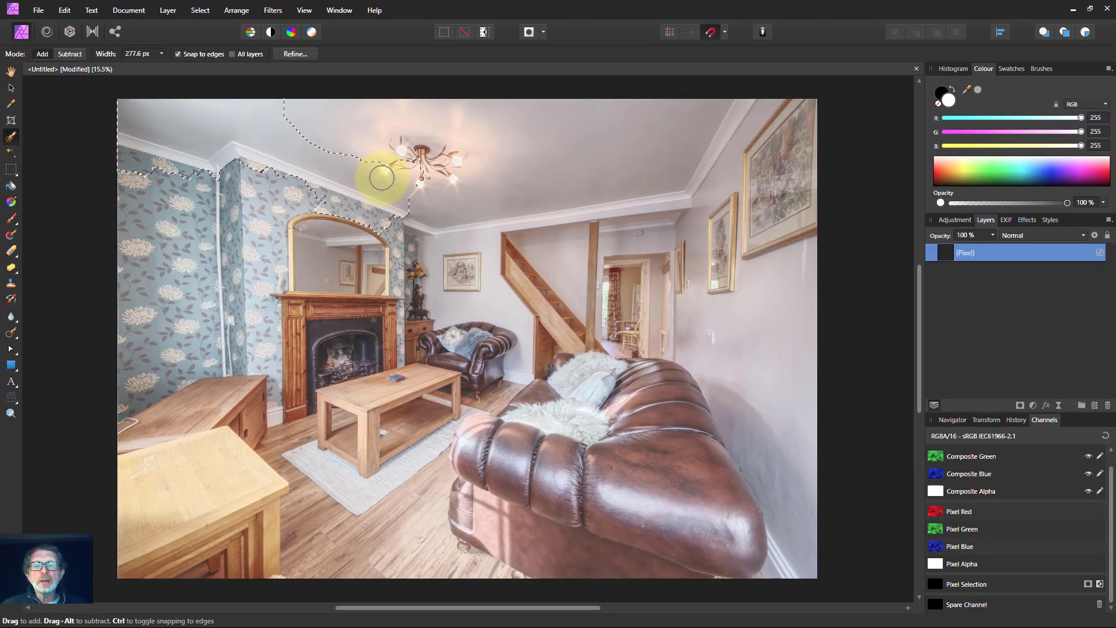
{"action": "mouse_move", "coordinate": [382, 177]}
{"action": "left_mouse_down"}
{"action": "mouse_move", "coordinate": [392, 134]}
{"action": "mouse_move", "coordinate": [358, 127]}
{"action": "mouse_move", "coordinate": [440, 131]}
{"action": "mouse_move", "coordinate": [471, 171]}
{"action": "mouse_move", "coordinate": [446, 194]}
{"action": "mouse_move", "coordinate": [457, 255]}
{"action": "mouse_move", "coordinate": [472, 205]}
{"action": "mouse_move", "coordinate": [588, 192]}
{"action": "mouse_move", "coordinate": [676, 130]}
{"action": "mouse_move", "coordinate": [718, 121]}
{"action": "mouse_move", "coordinate": [714, 157]}
{"action": "left_mouse_up"}
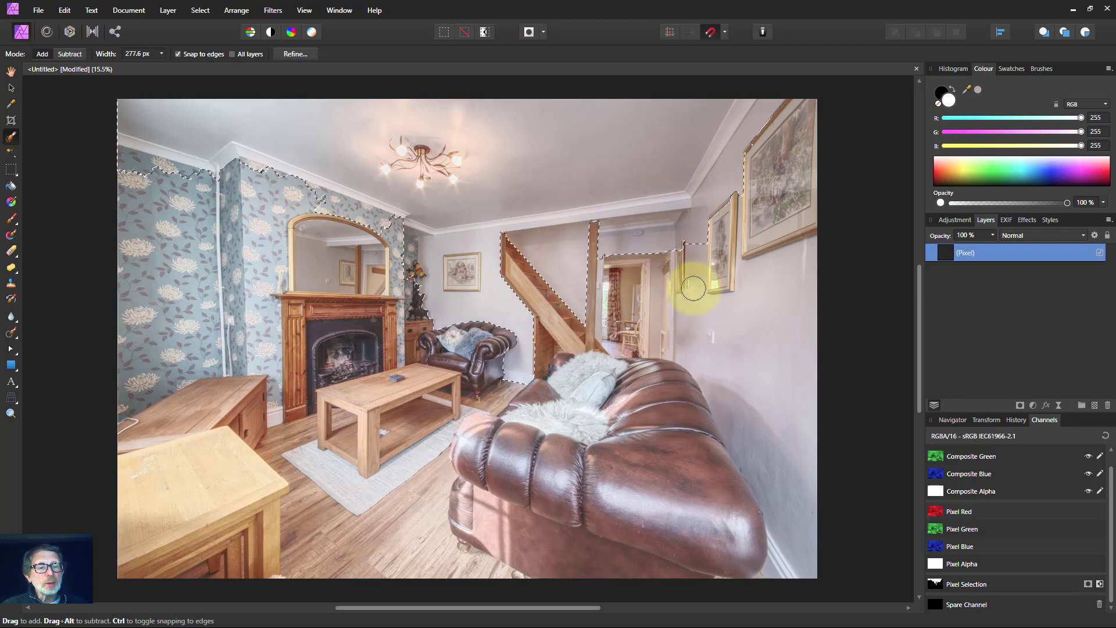
{"action": "mouse_move", "coordinate": [713, 334]}
{"action": "left_mouse_down"}
{"action": "mouse_move", "coordinate": [790, 421]}
{"action": "mouse_move", "coordinate": [804, 485]}
{"action": "mouse_move", "coordinate": [795, 450]}
{"action": "mouse_move", "coordinate": [740, 412]}
{"action": "mouse_move", "coordinate": [808, 541]}
{"action": "left_mouse_up"}
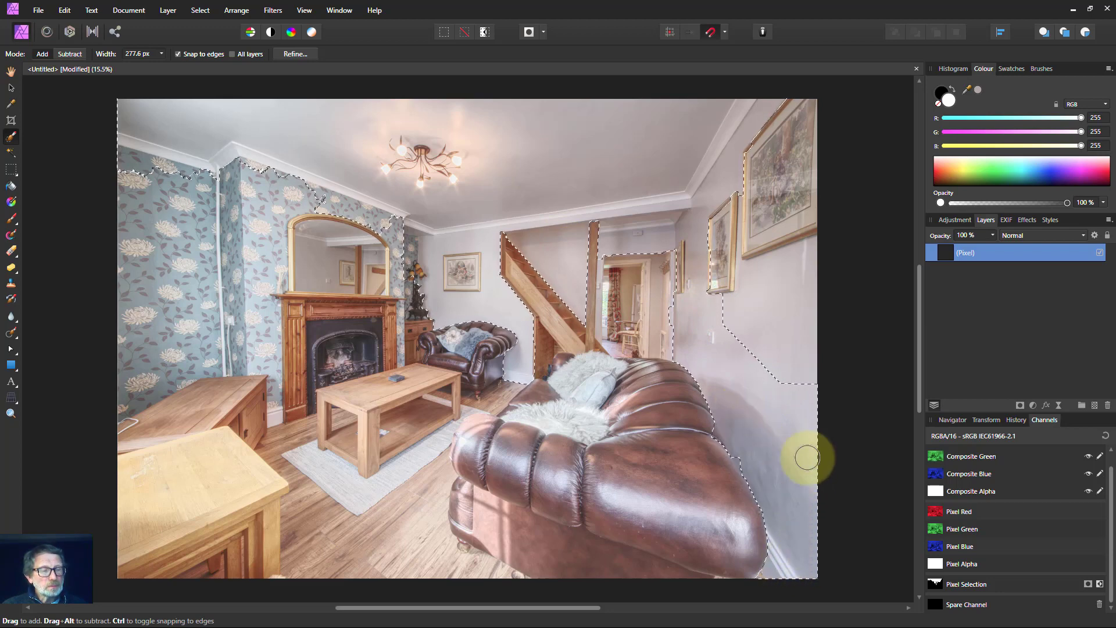
{"action": "left_click_drag", "start_coordinate": [807, 458], "coordinate": [789, 353]}
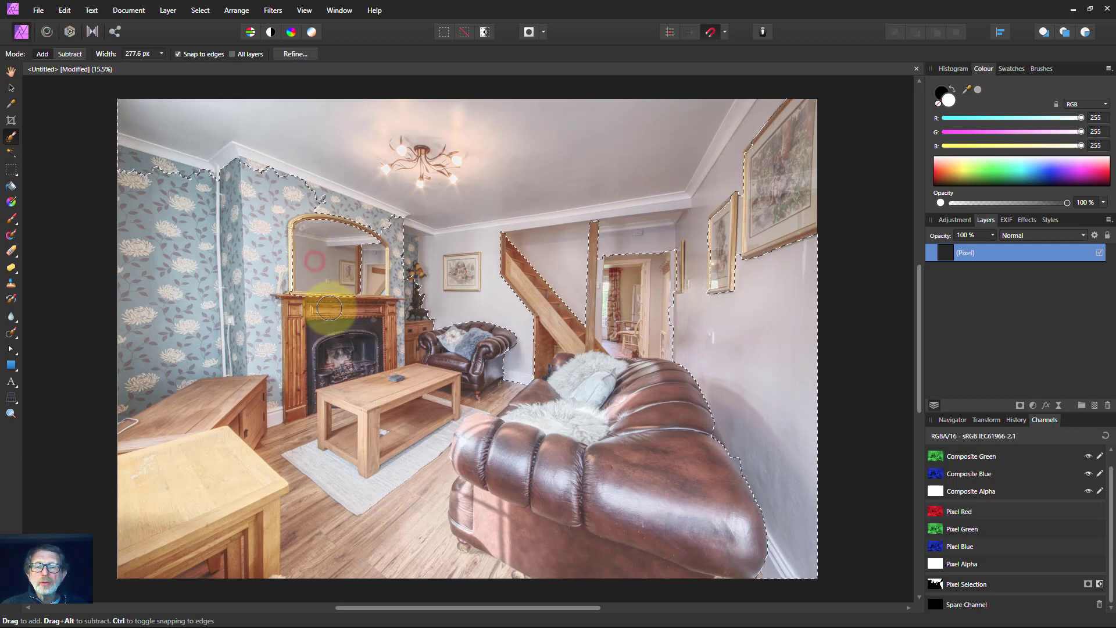
{"action": "mouse_move", "coordinate": [326, 303]}
{"action": "left_mouse_down"}
{"action": "mouse_move", "coordinate": [324, 249]}
{"action": "mouse_move", "coordinate": [330, 263]}
{"action": "left_mouse_up"}
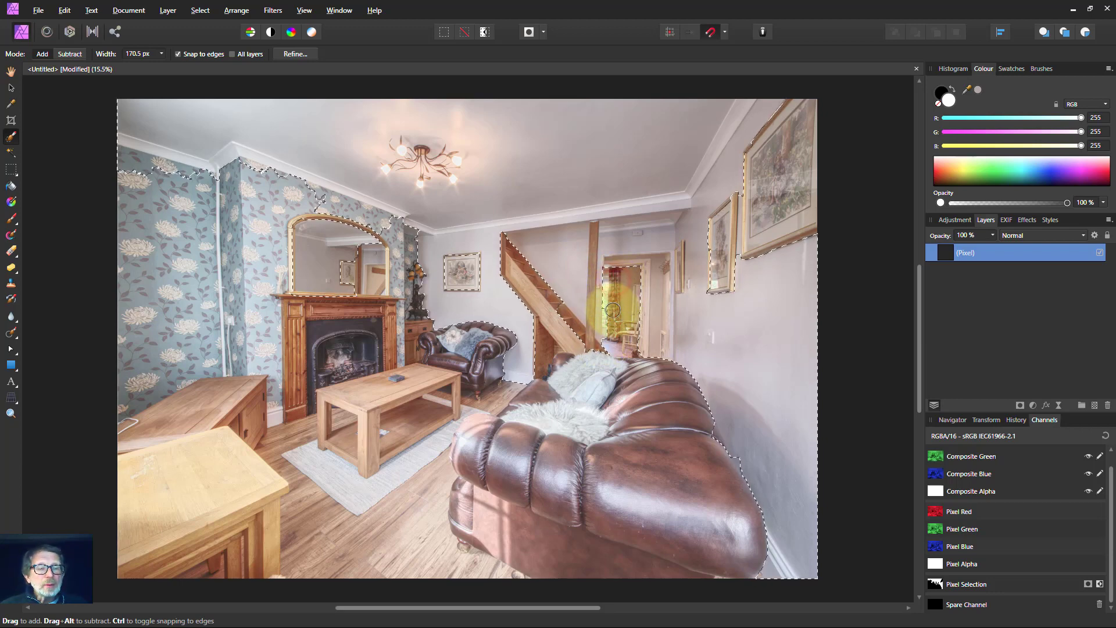
Step: Shrink the Selection Brush to 89 px and tidy the selection along the wooden stair post
{"action": "key", "text": "bracketleft"}
{"action": "key", "text": "bracketleft"}
{"action": "key", "text": "bracketleft"}
{"action": "key", "text": "bracketleft"}
{"action": "key", "text": "bracketleft"}
{"action": "key", "text": "bracketleft"}
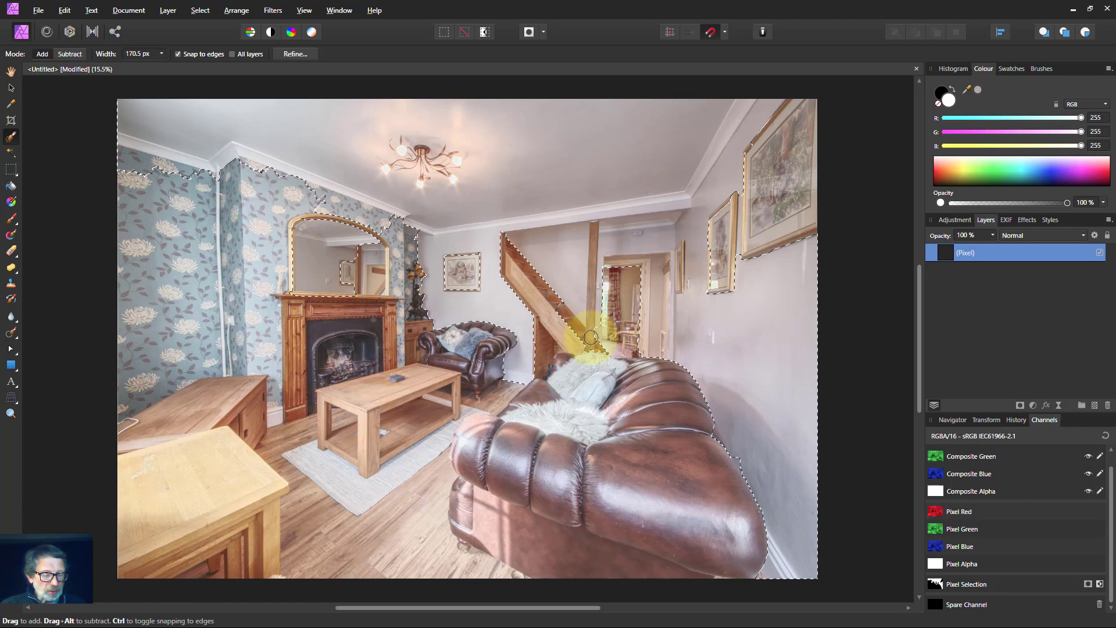
{"action": "mouse_move", "coordinate": [590, 341]}
{"action": "left_mouse_down"}
{"action": "mouse_move", "coordinate": [592, 239]}
{"action": "mouse_move", "coordinate": [590, 335]}
{"action": "mouse_move", "coordinate": [631, 315]}
{"action": "mouse_move", "coordinate": [602, 347]}
{"action": "left_mouse_up"}
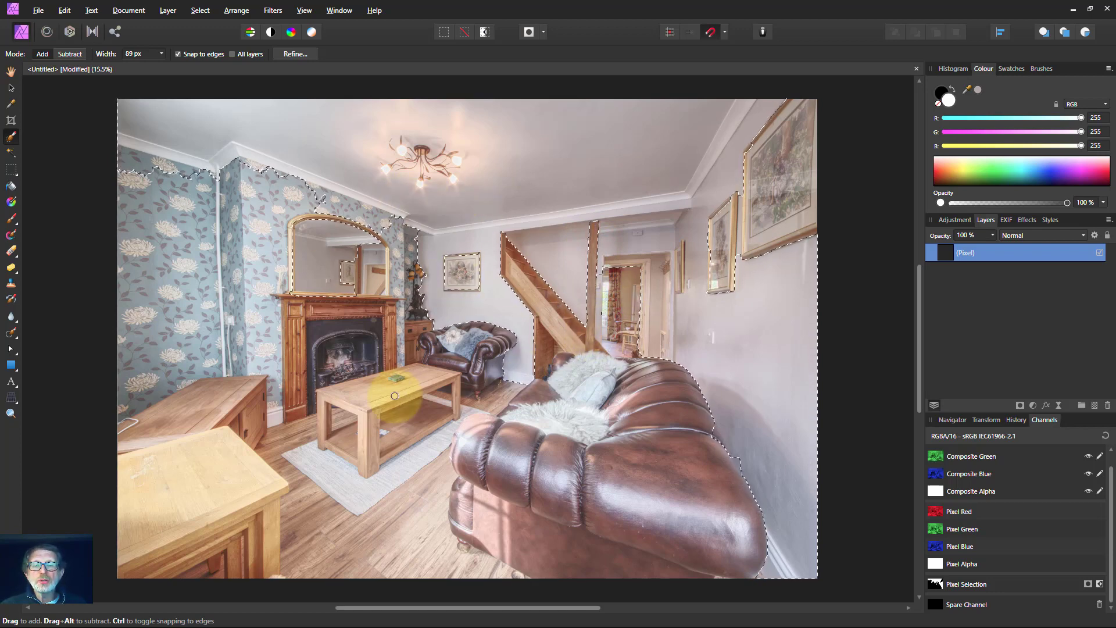
Step: Apply Refine Selection with Matte edges and a 10% border width
{"action": "left_click", "coordinate": [294, 54]}
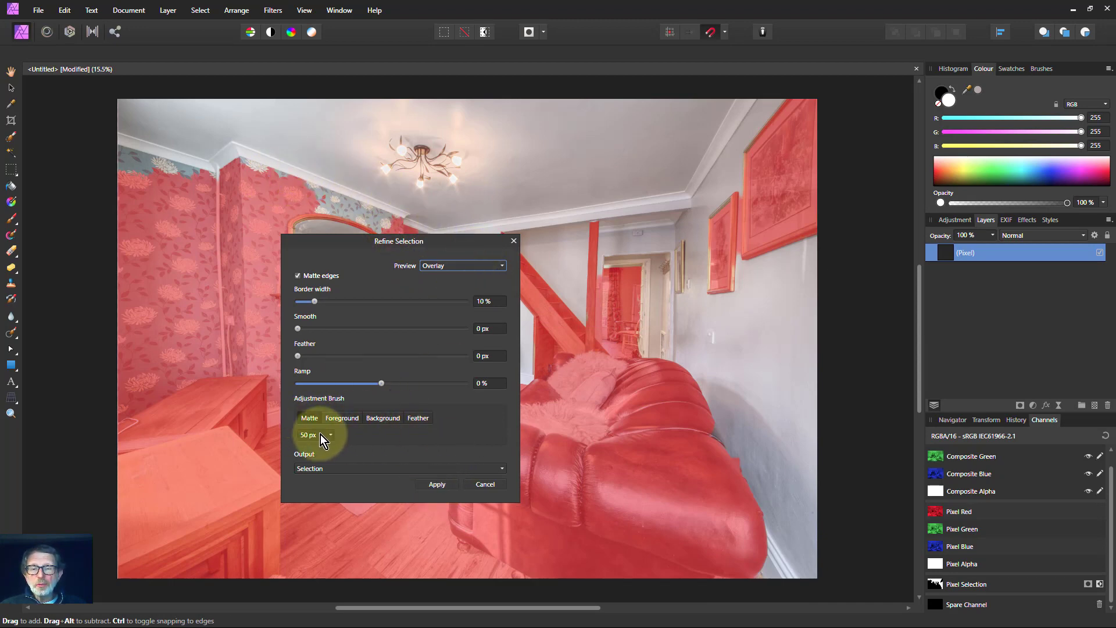
{"action": "left_click", "coordinate": [436, 485]}
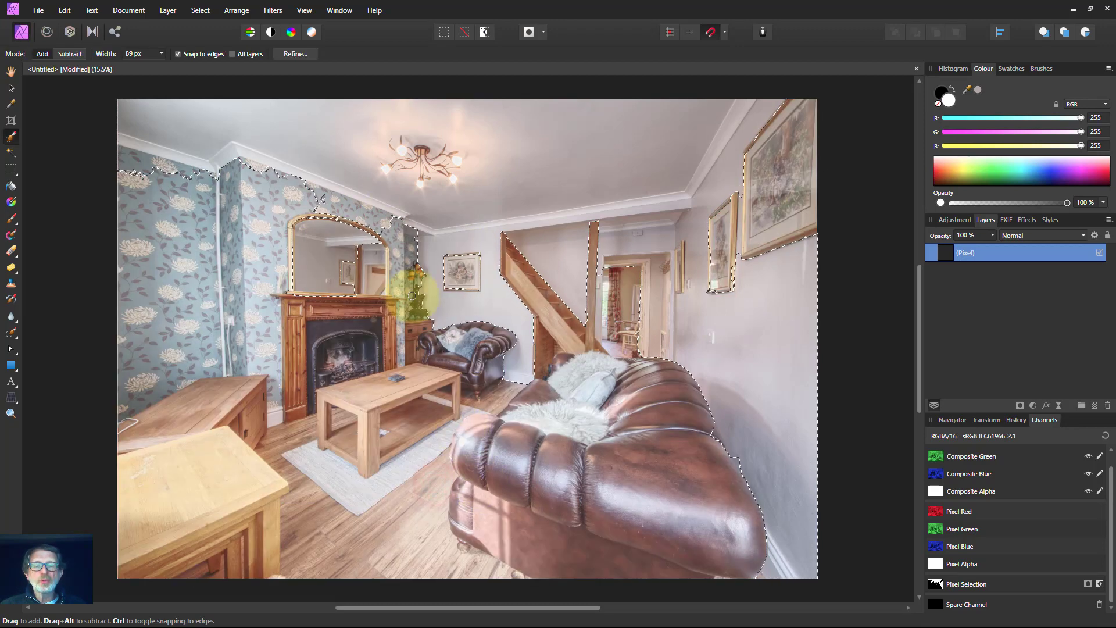
Step: Turn on Quick Mask and choose the Paint Brush with black as the colour
{"action": "left_click", "coordinate": [528, 32]}
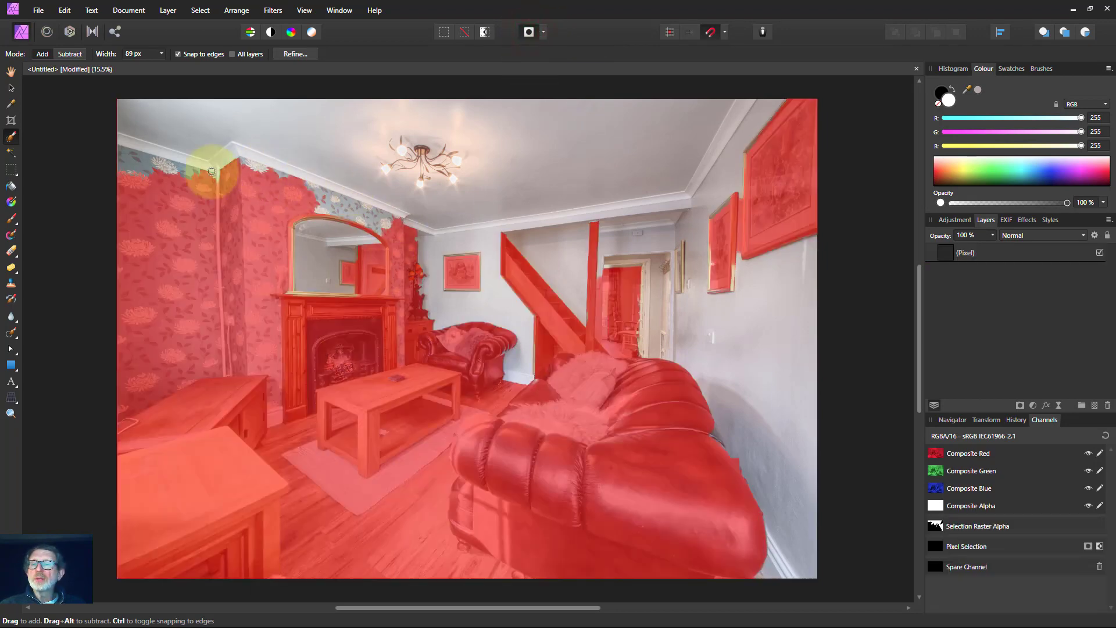
{"action": "left_click", "coordinate": [13, 221]}
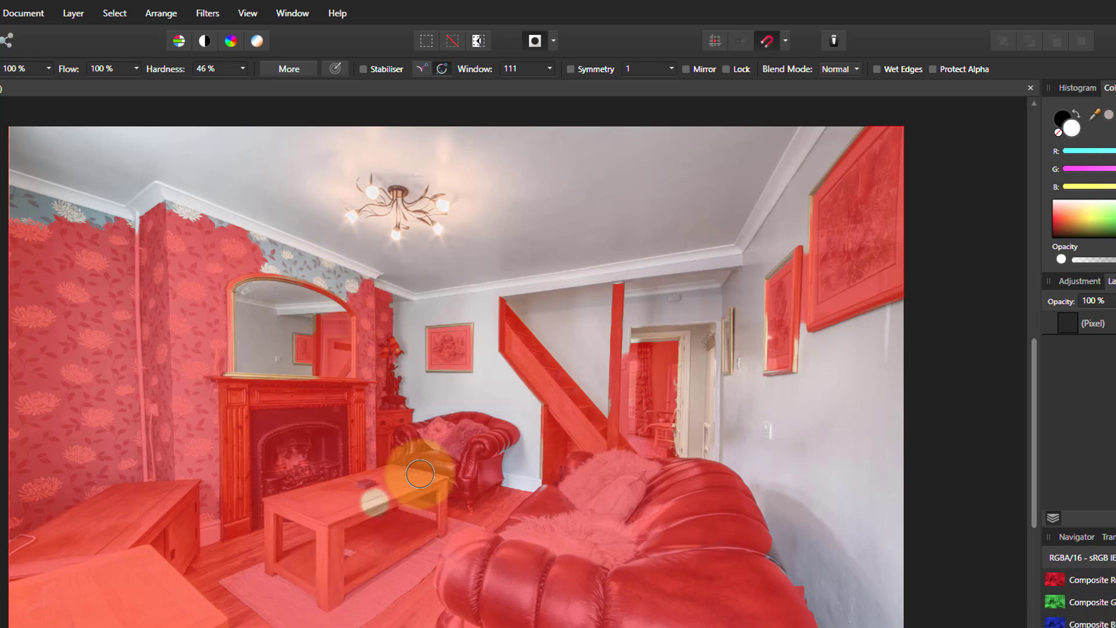
{"action": "left_click", "coordinate": [1056, 124]}
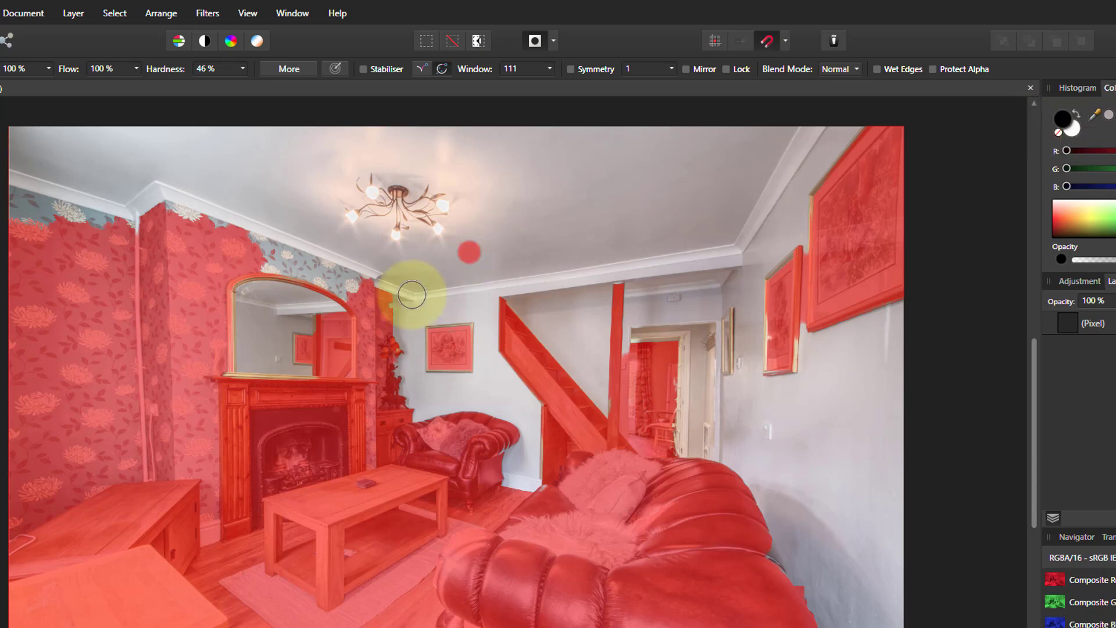
{"action": "left_click", "coordinate": [350, 282]}
Step: Paint out the wallpaper along the mirror arch, cornice corner and top-left wall edge
{"action": "mouse_move", "coordinate": [350, 282]}
{"action": "left_mouse_down"}
{"action": "mouse_move", "coordinate": [397, 282]}
{"action": "mouse_move", "coordinate": [387, 270]}
{"action": "mouse_move", "coordinate": [398, 285]}
{"action": "mouse_move", "coordinate": [416, 267]}
{"action": "left_mouse_up"}
{"action": "scroll", "coordinate": [355, 287], "scroll_direction": "up", "scroll_amount": 5}
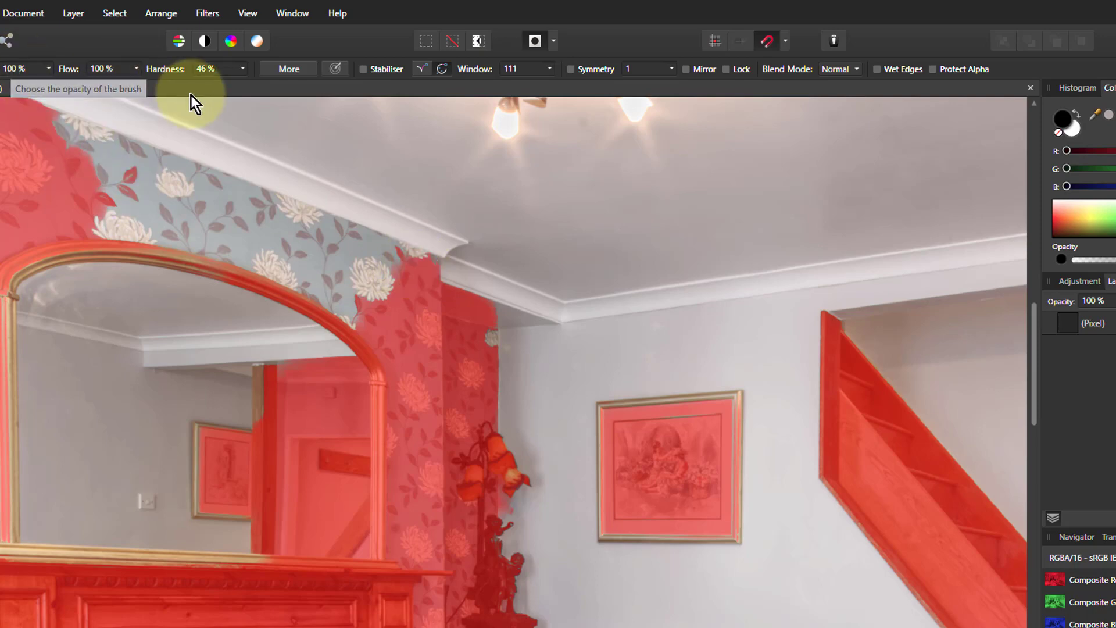
{"action": "left_click_drag", "start_coordinate": [416, 273], "coordinate": [420, 267]}
{"action": "left_click", "coordinate": [47, 128]}
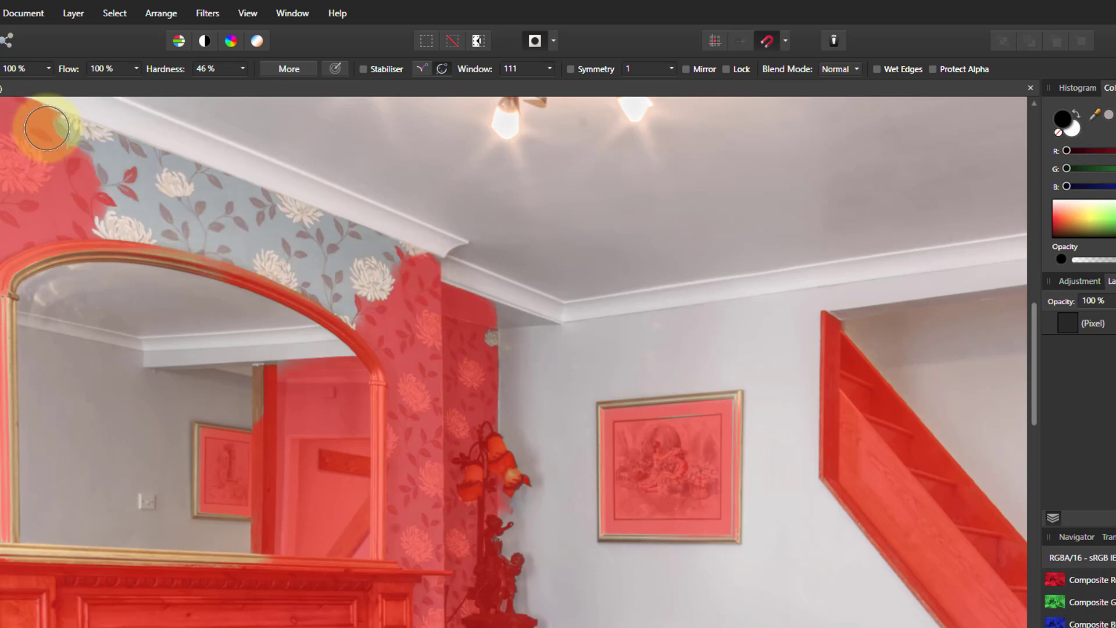
{"action": "mouse_move", "coordinate": [47, 128]}
{"action": "left_mouse_down"}
{"action": "mouse_move", "coordinate": [251, 248]}
{"action": "mouse_move", "coordinate": [403, 277]}
{"action": "mouse_move", "coordinate": [411, 297]}
{"action": "mouse_move", "coordinate": [337, 268]}
{"action": "mouse_move", "coordinate": [372, 318]}
{"action": "mouse_move", "coordinate": [265, 235]}
{"action": "mouse_move", "coordinate": [333, 298]}
{"action": "mouse_move", "coordinate": [231, 248]}
{"action": "mouse_move", "coordinate": [54, 227]}
{"action": "mouse_move", "coordinate": [82, 172]}
{"action": "mouse_move", "coordinate": [248, 224]}
{"action": "mouse_move", "coordinate": [75, 210]}
{"action": "left_mouse_up"}
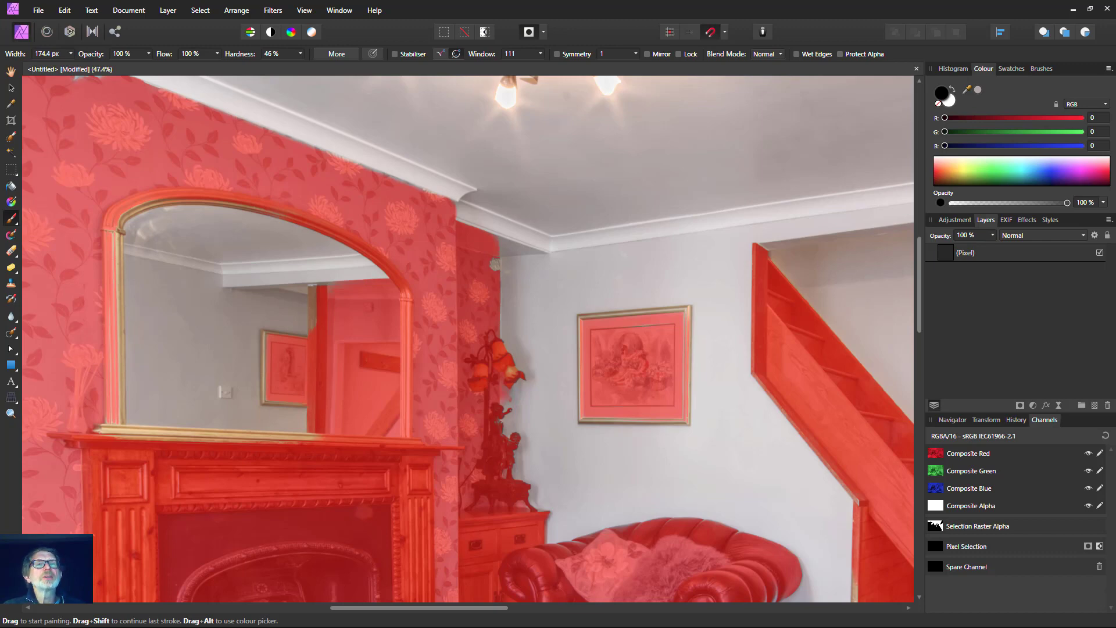
Step: Paint the fireplace out of the mask, exit Quick Mask, and add a Curves adjustment
{"action": "key", "text": "ctrl+0"}
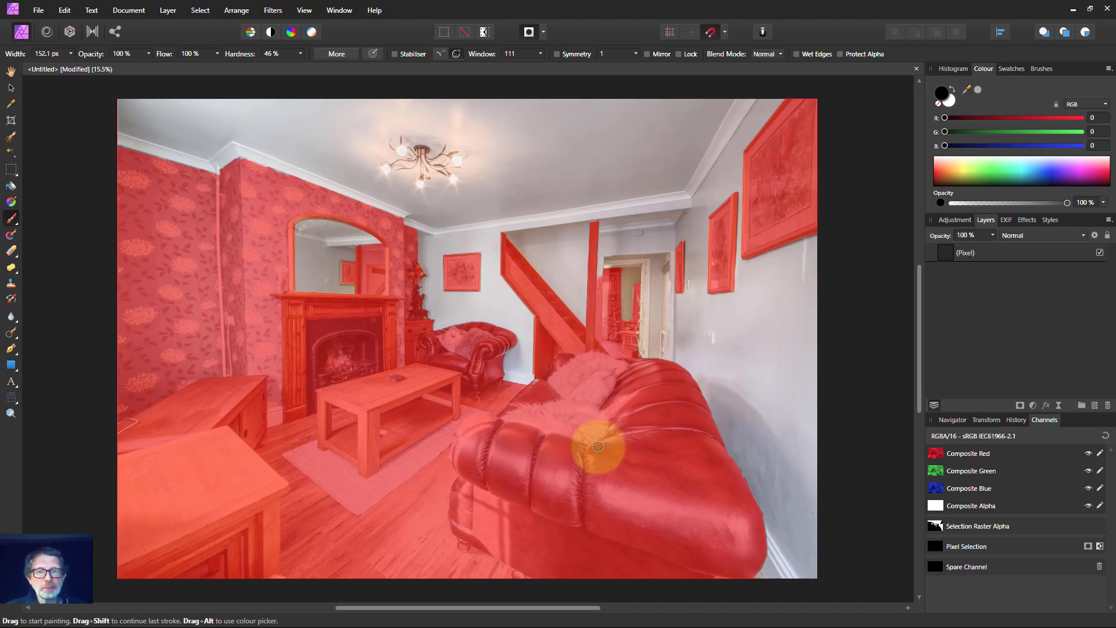
{"action": "mouse_move", "coordinate": [348, 374]}
{"action": "left_mouse_down"}
{"action": "mouse_move", "coordinate": [324, 369]}
{"action": "mouse_move", "coordinate": [312, 387]}
{"action": "left_mouse_up"}
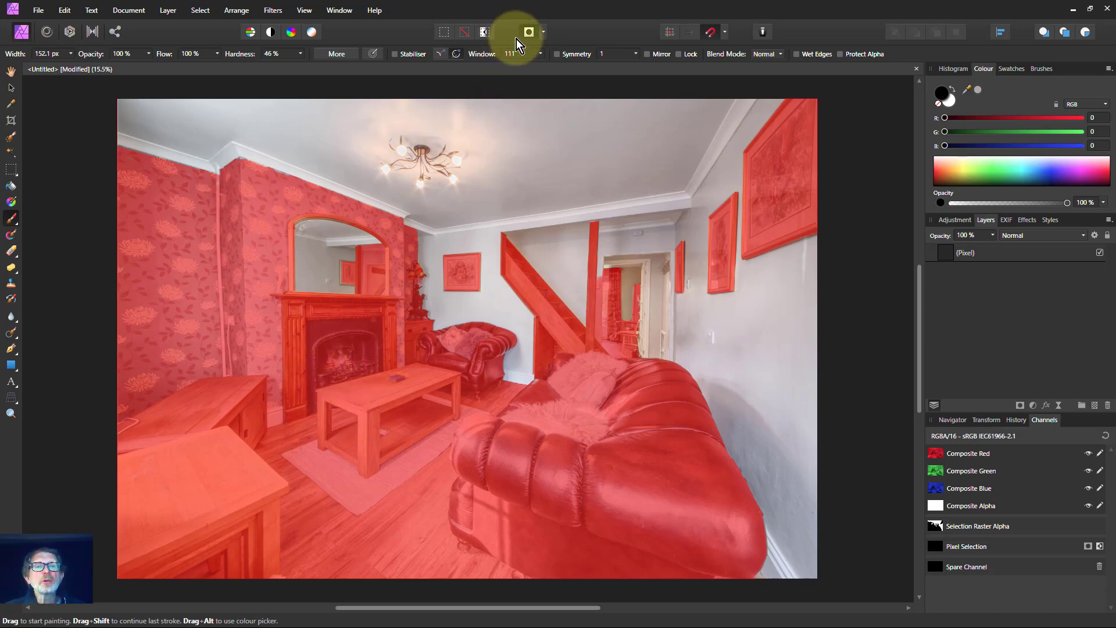
{"action": "left_click", "coordinate": [529, 30]}
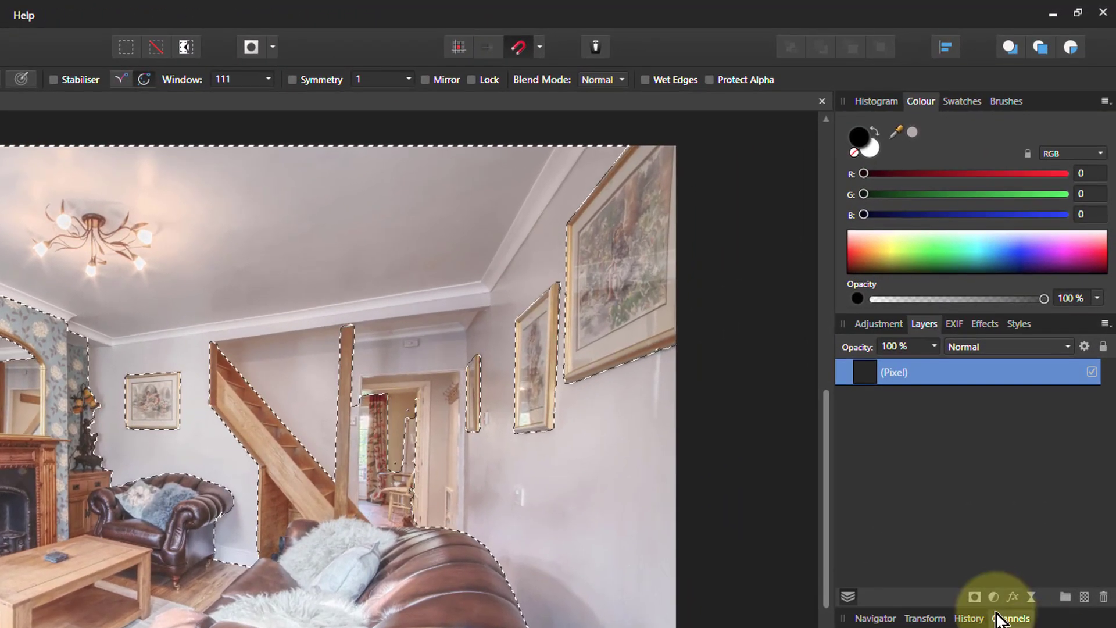
{"action": "left_click", "coordinate": [994, 596]}
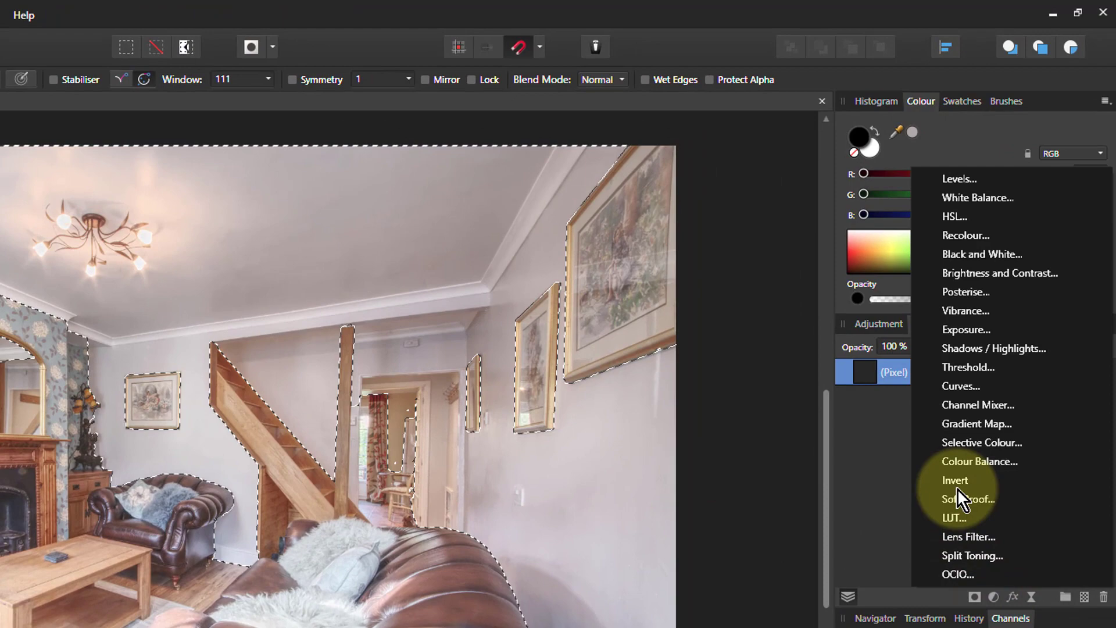
{"action": "left_click", "coordinate": [958, 386]}
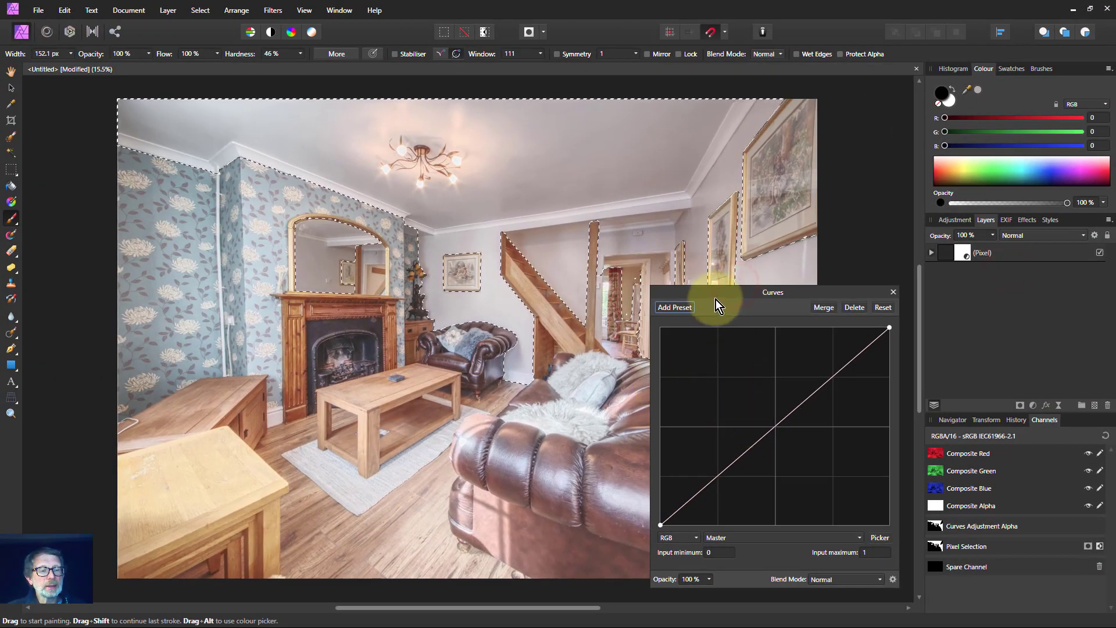
Step: Deselect, lift the Curves black point, and add a midtone point on the curve
{"action": "left_click_drag", "start_coordinate": [715, 295], "coordinate": [215, 330]}
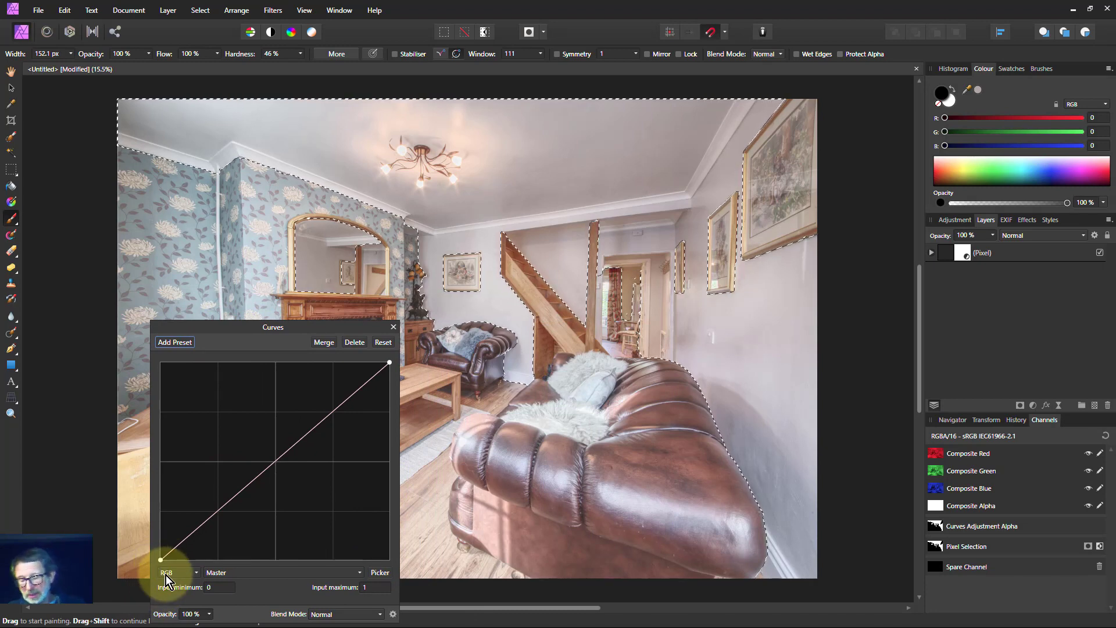
{"action": "key", "text": "ctrl+d"}
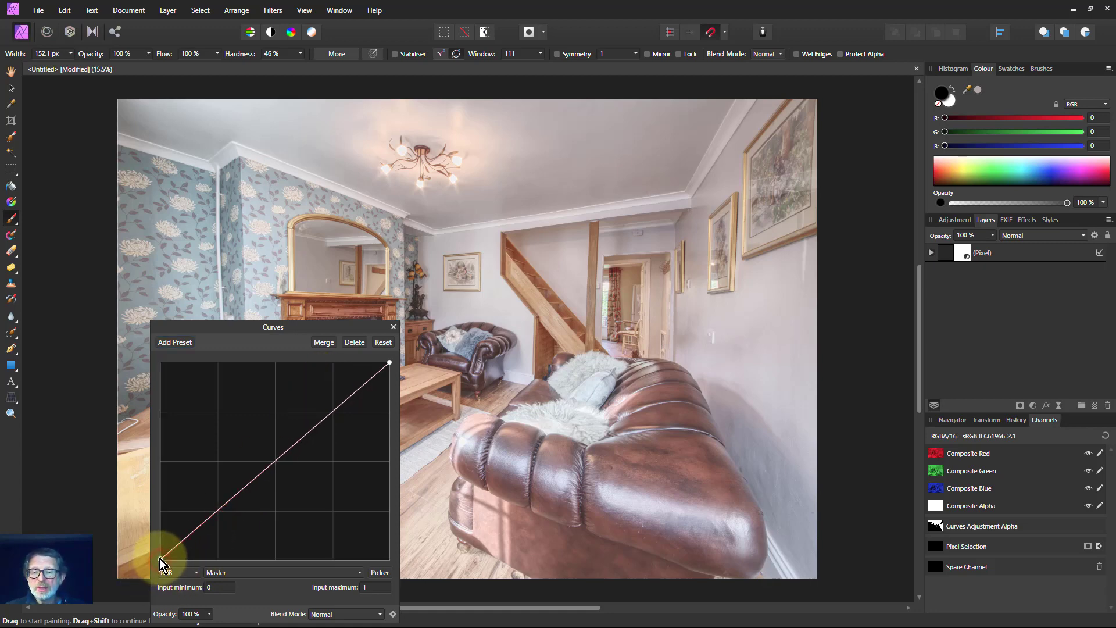
{"action": "left_click_drag", "start_coordinate": [159, 560], "coordinate": [152, 515]}
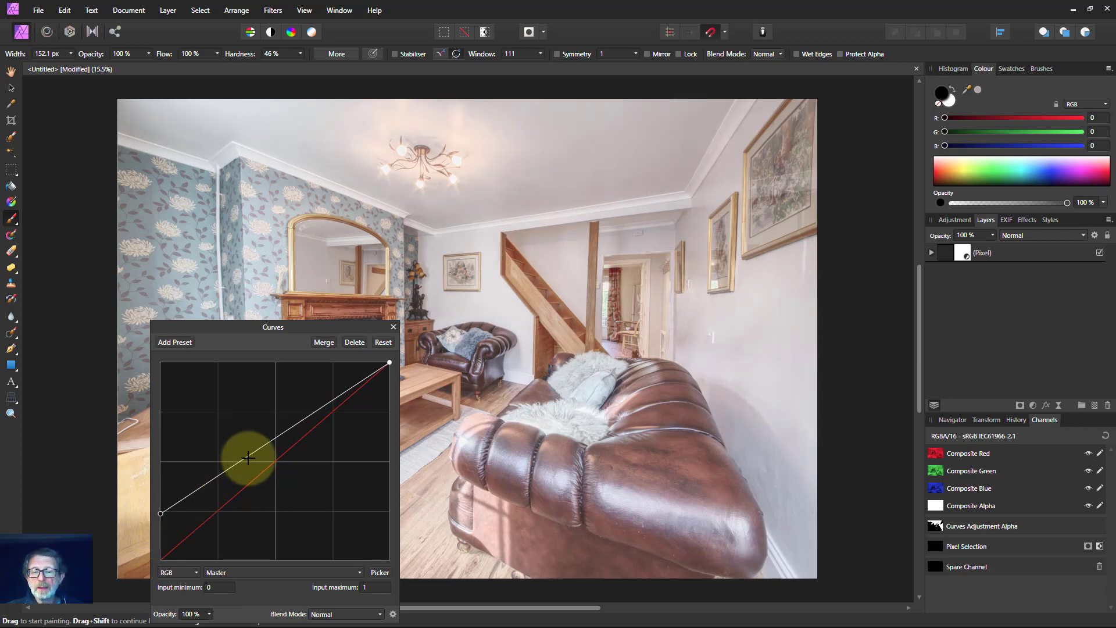
{"action": "left_click_drag", "start_coordinate": [248, 458], "coordinate": [254, 471]}
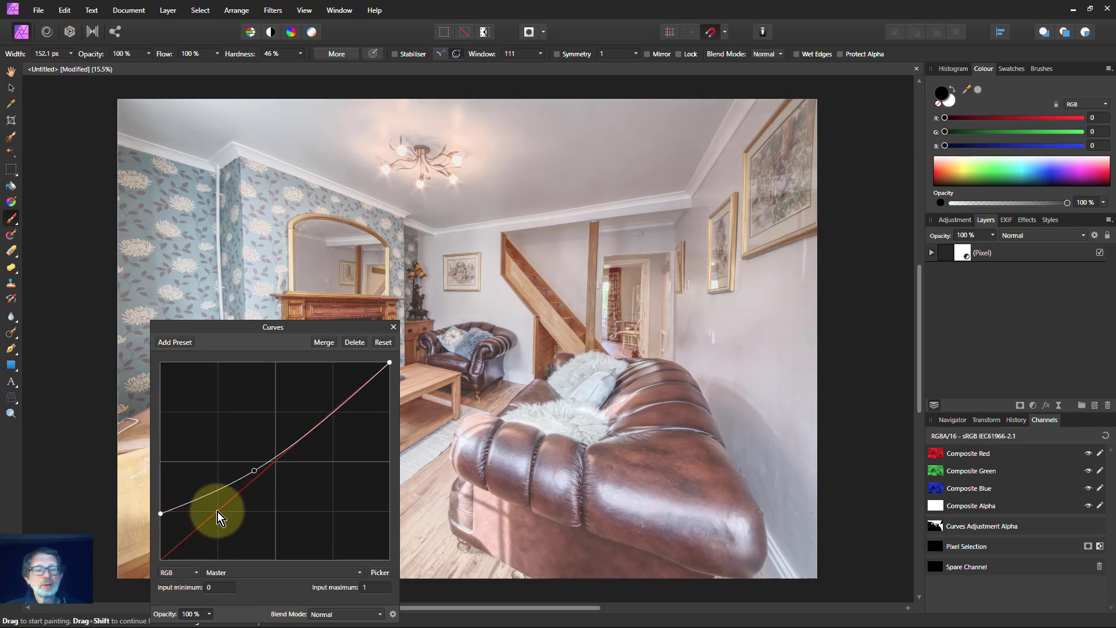
{"action": "left_click_drag", "start_coordinate": [254, 470], "coordinate": [263, 457]}
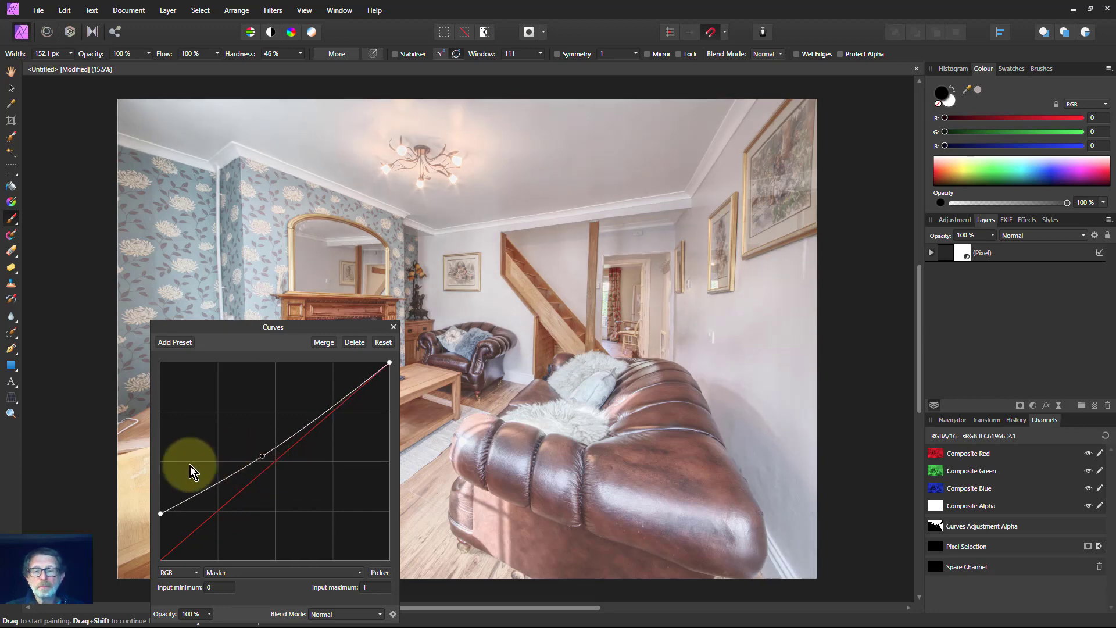
Step: Expand the Pixel layer, toggle the Curves adjustment off and on to compare, then reopen it
{"action": "left_click", "coordinate": [394, 328]}
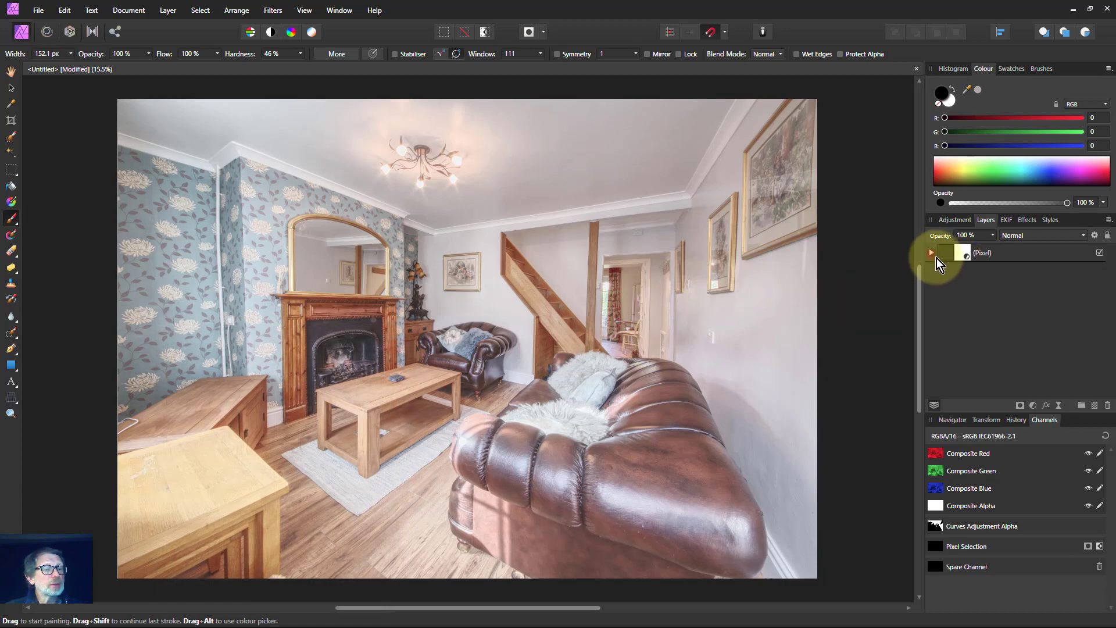
{"action": "left_click", "coordinate": [933, 255]}
{"action": "left_click", "coordinate": [1100, 271]}
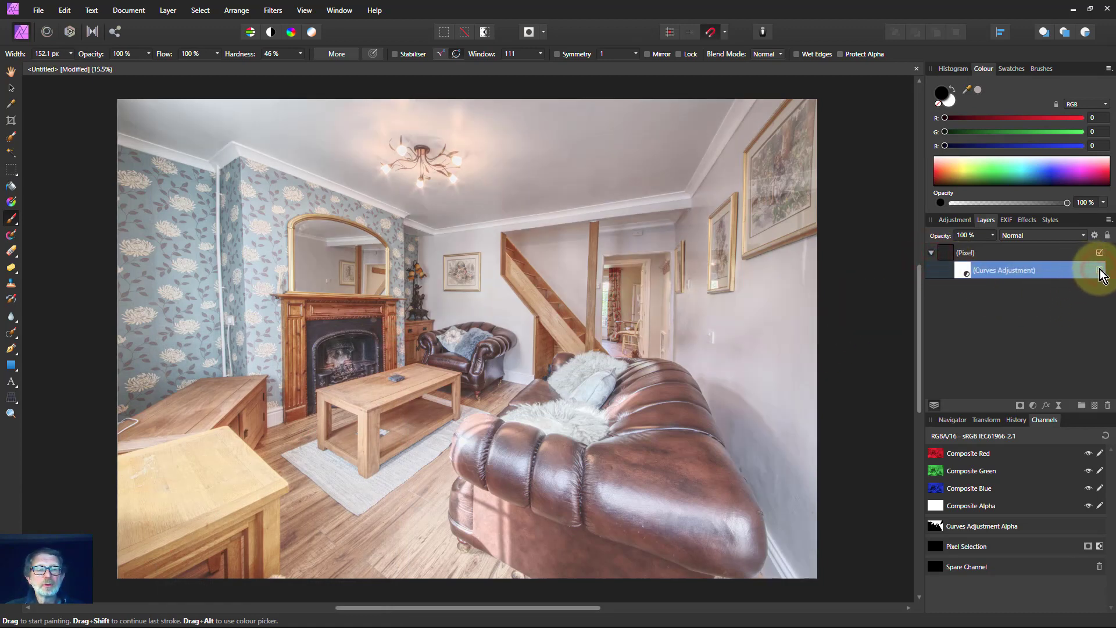
{"action": "left_click", "coordinate": [1100, 271]}
{"action": "left_click", "coordinate": [1100, 271]}
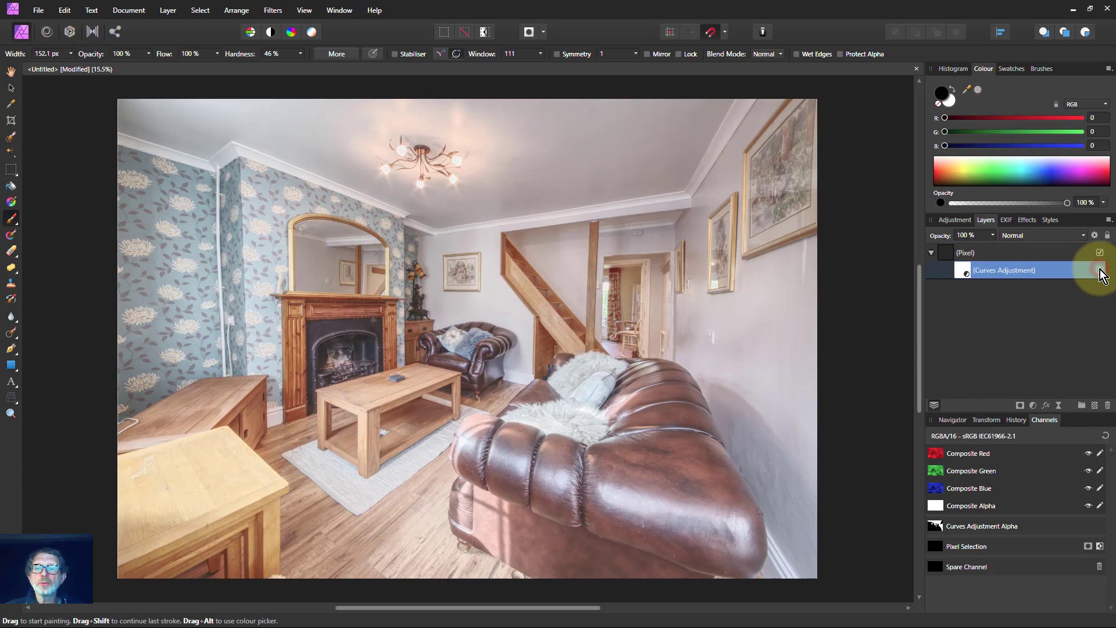
{"action": "left_click", "coordinate": [1100, 271]}
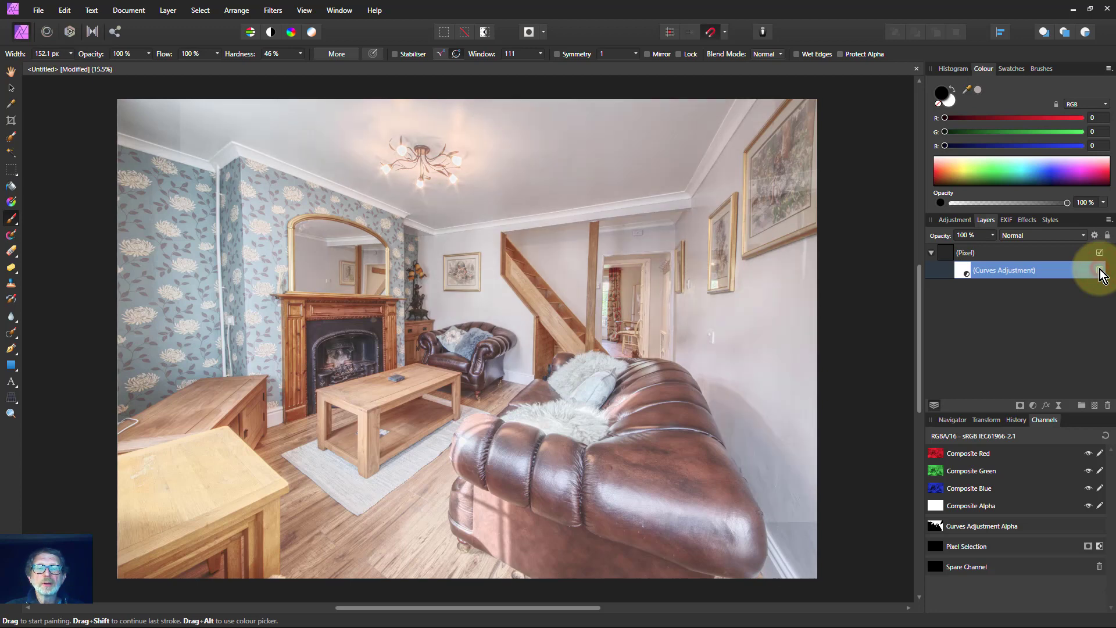
{"action": "double_click", "coordinate": [964, 271]}
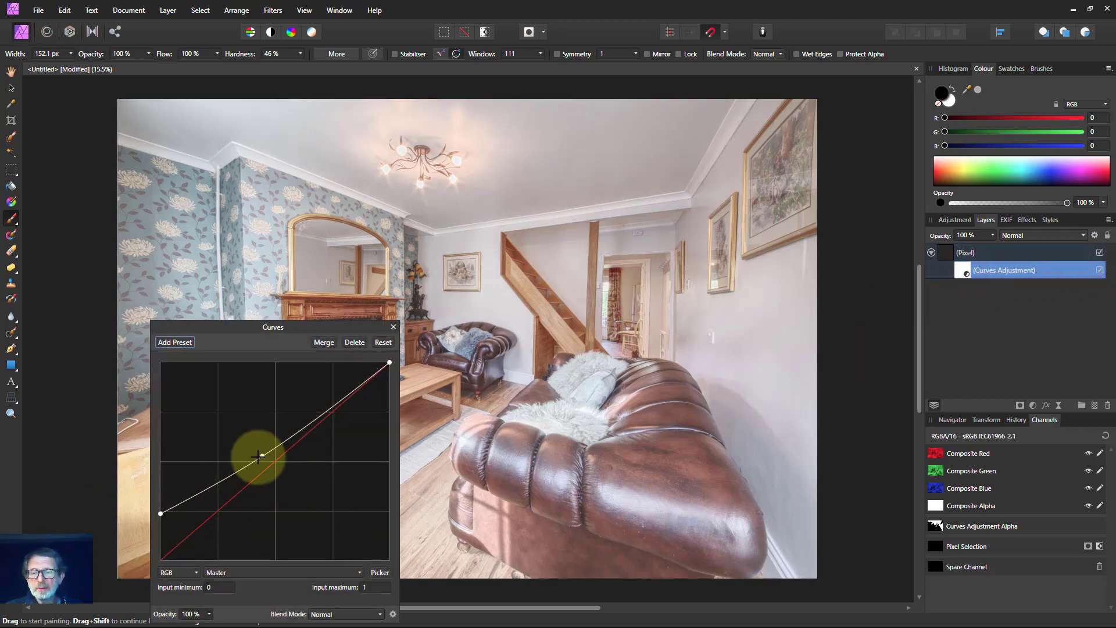
Step: Raise the Curves midtone point well above the diagonal and lift the black point slightly
{"action": "left_click_drag", "start_coordinate": [263, 455], "coordinate": [270, 434]}
{"action": "left_click_drag", "start_coordinate": [161, 515], "coordinate": [159, 559]}
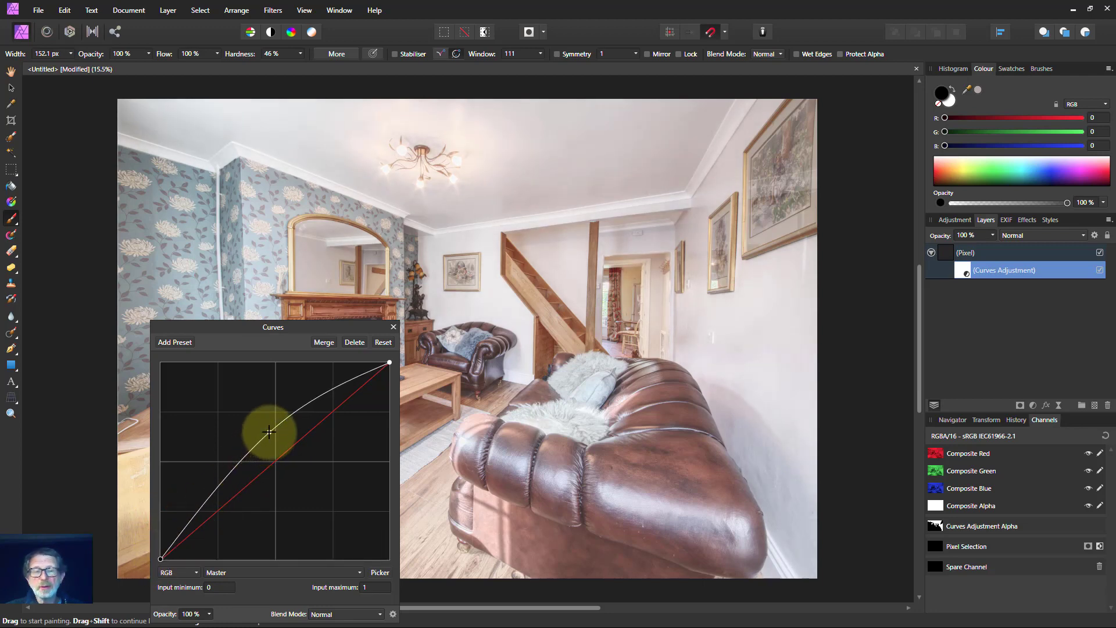
{"action": "mouse_move", "coordinate": [270, 432]}
{"action": "left_mouse_down"}
{"action": "mouse_move", "coordinate": [278, 452]}
{"action": "mouse_move", "coordinate": [274, 428]}
{"action": "left_mouse_up"}
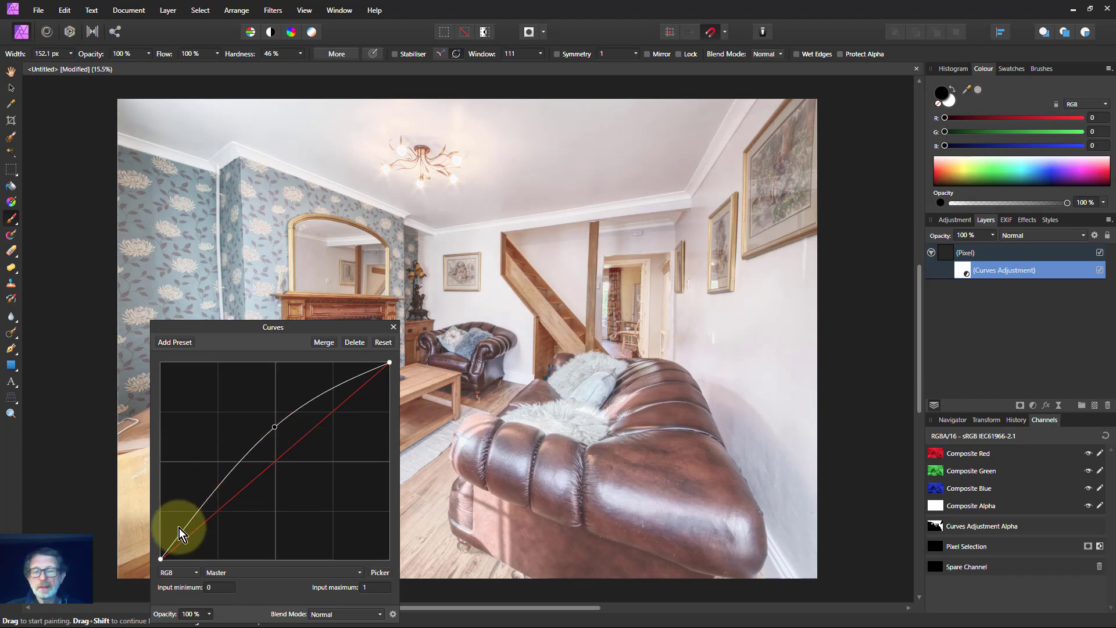
{"action": "left_click_drag", "start_coordinate": [160, 559], "coordinate": [151, 543]}
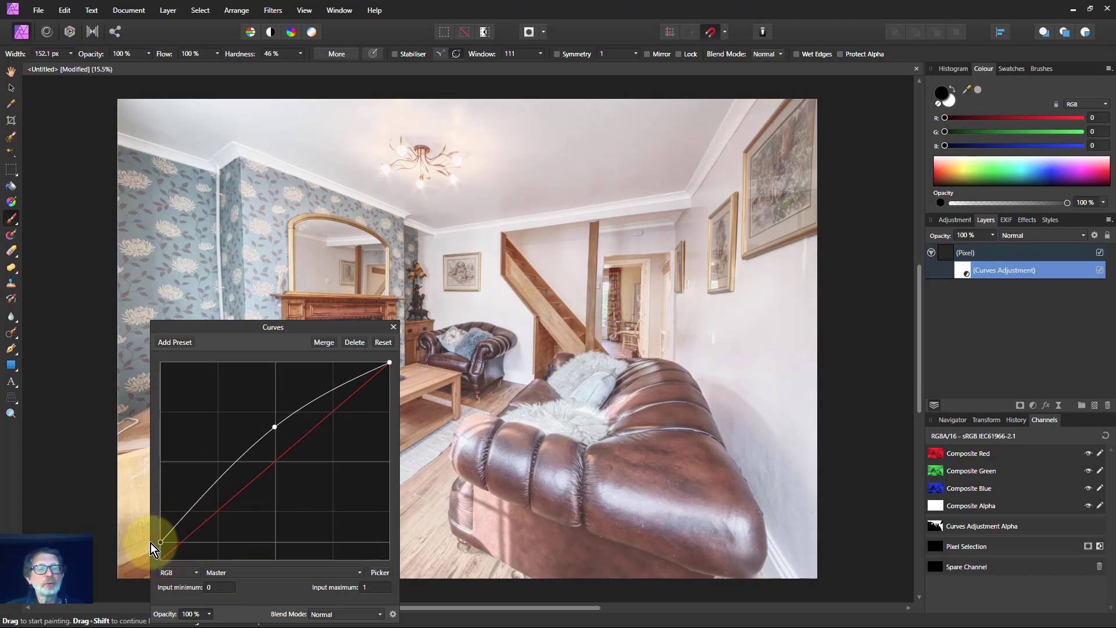
{"action": "left_click_drag", "start_coordinate": [257, 330], "coordinate": [843, 354]}
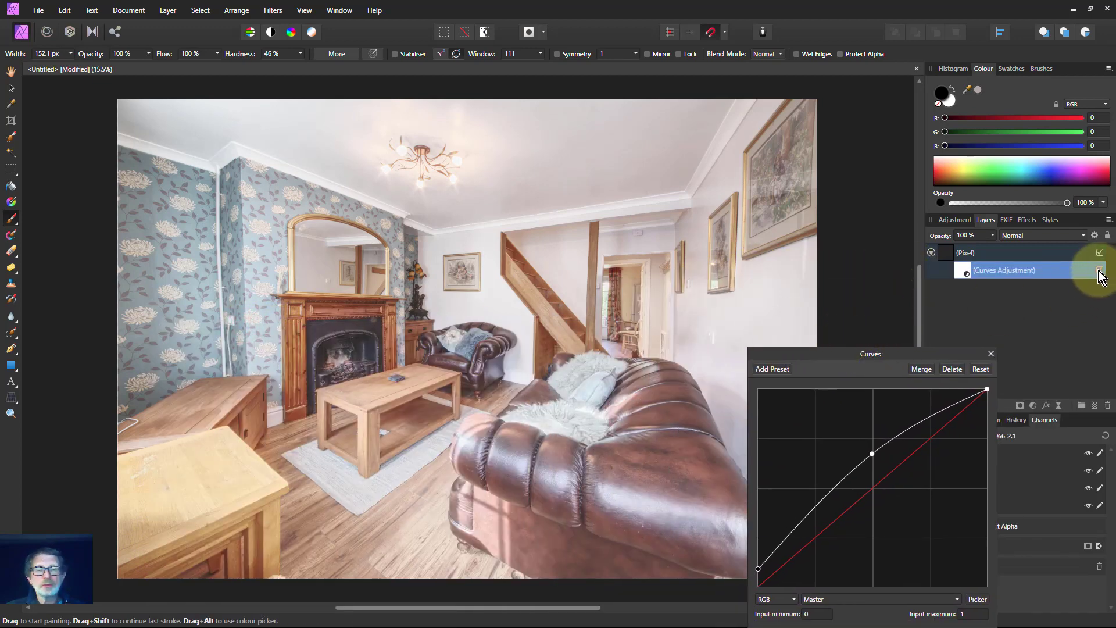
{"action": "left_click", "coordinate": [1099, 271]}
{"action": "left_click", "coordinate": [1099, 271]}
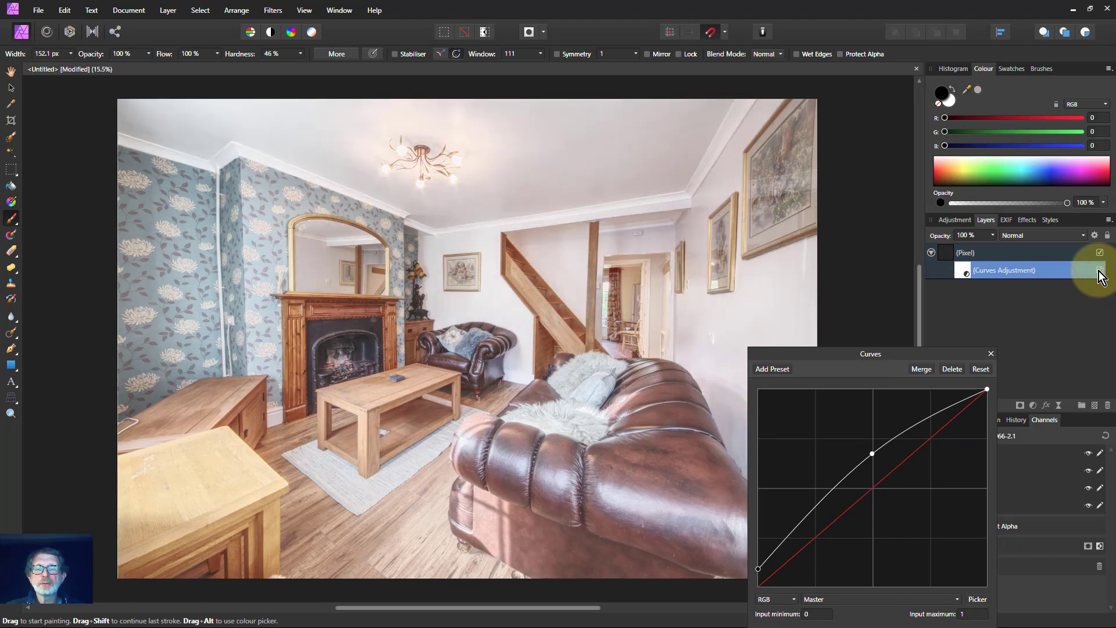